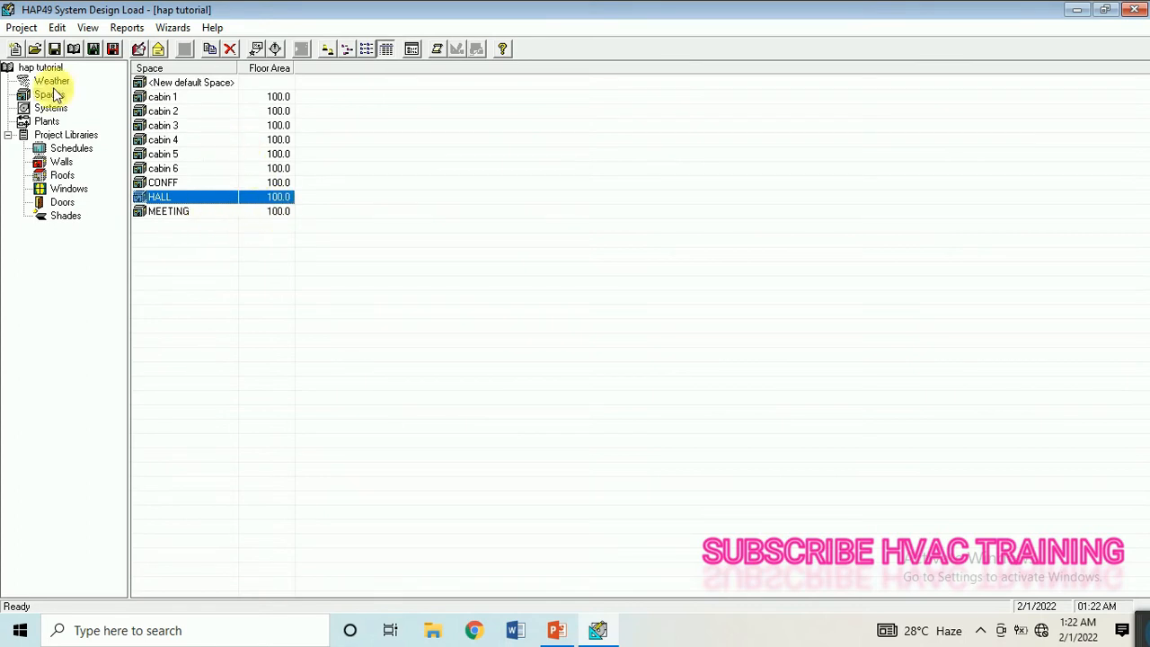
- Show the project's list of air systems
left_click(47, 109)
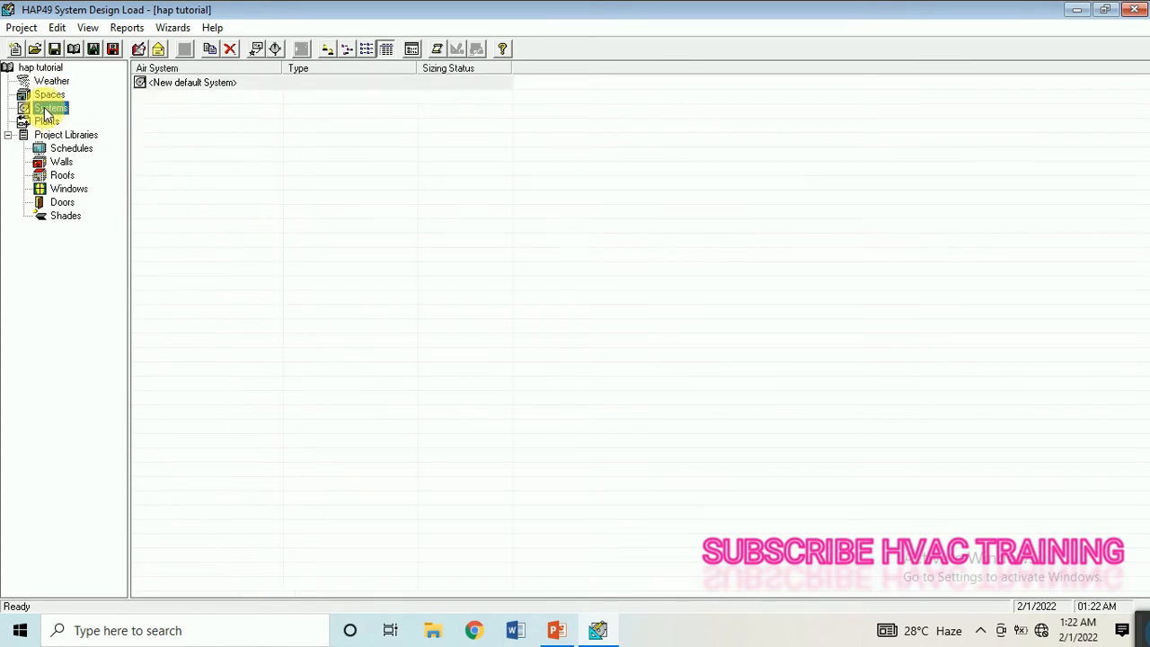
left_click(187, 84)
double_click(188, 84)
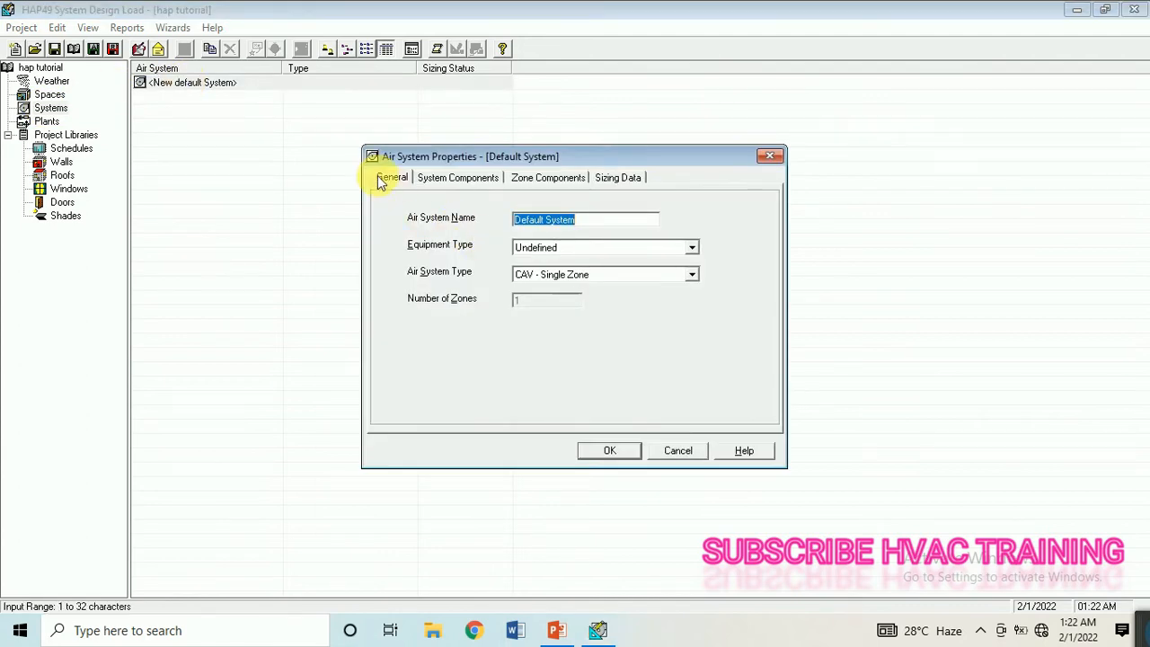
left_click(392, 179)
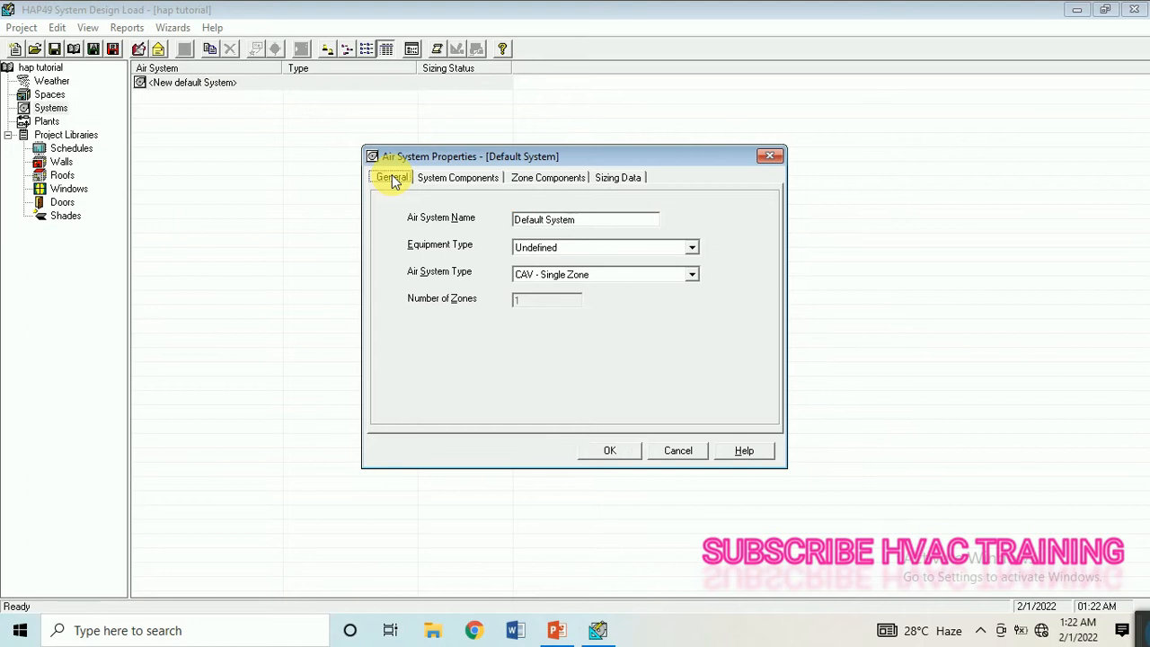
left_click(600, 180)
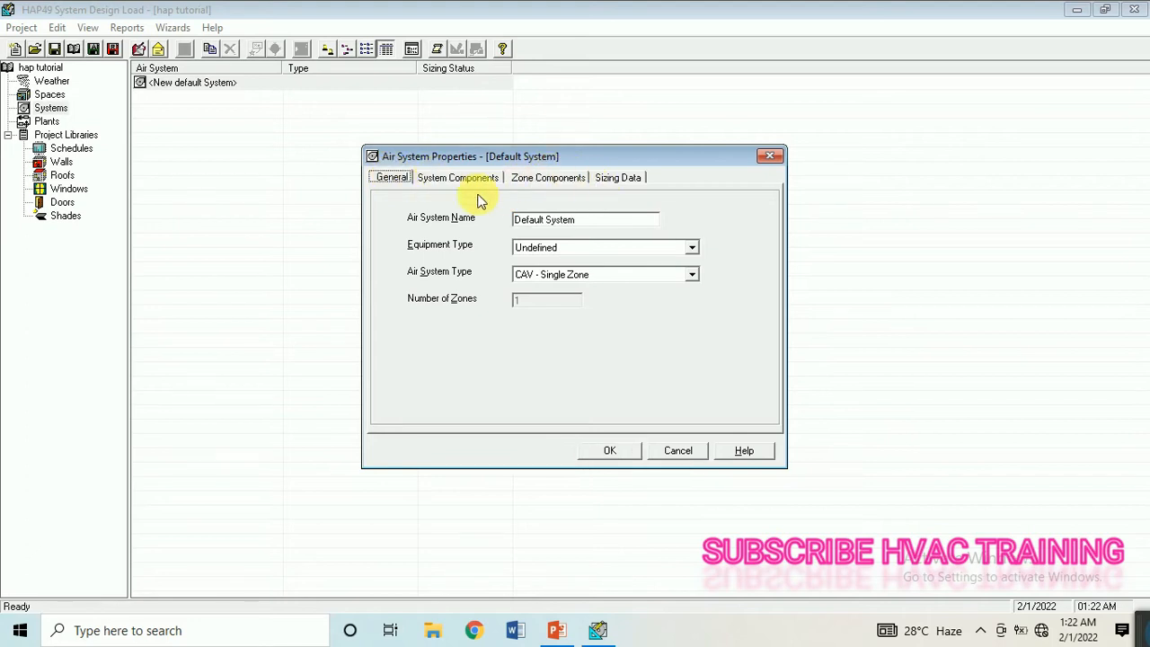
left_click(406, 180)
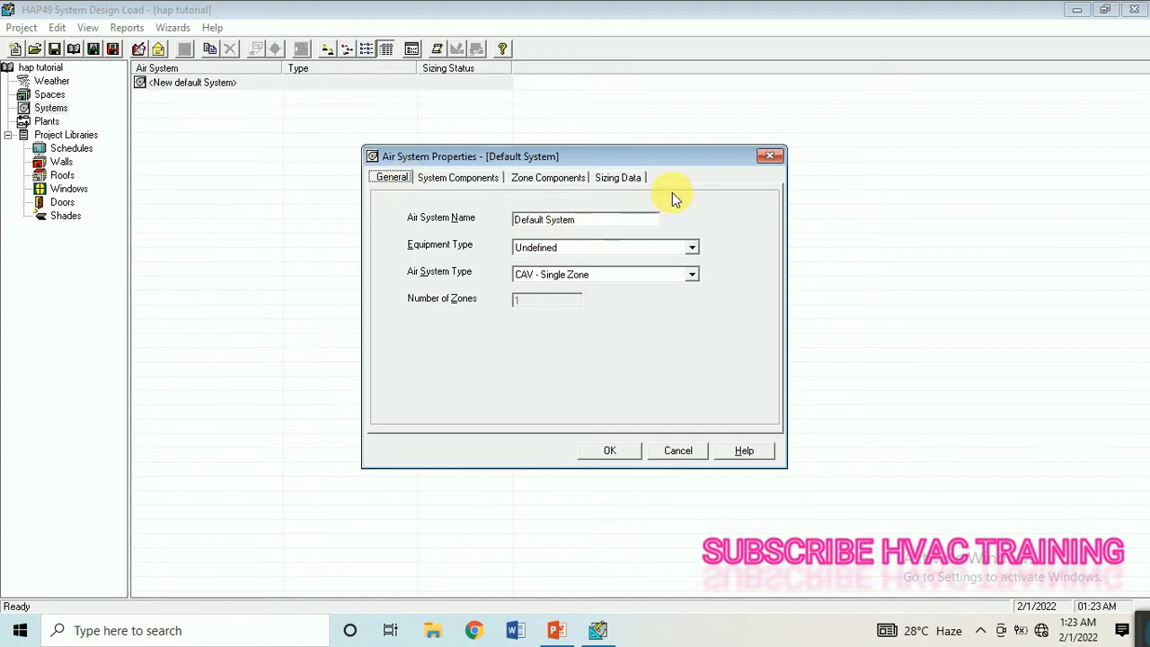
left_click(766, 160)
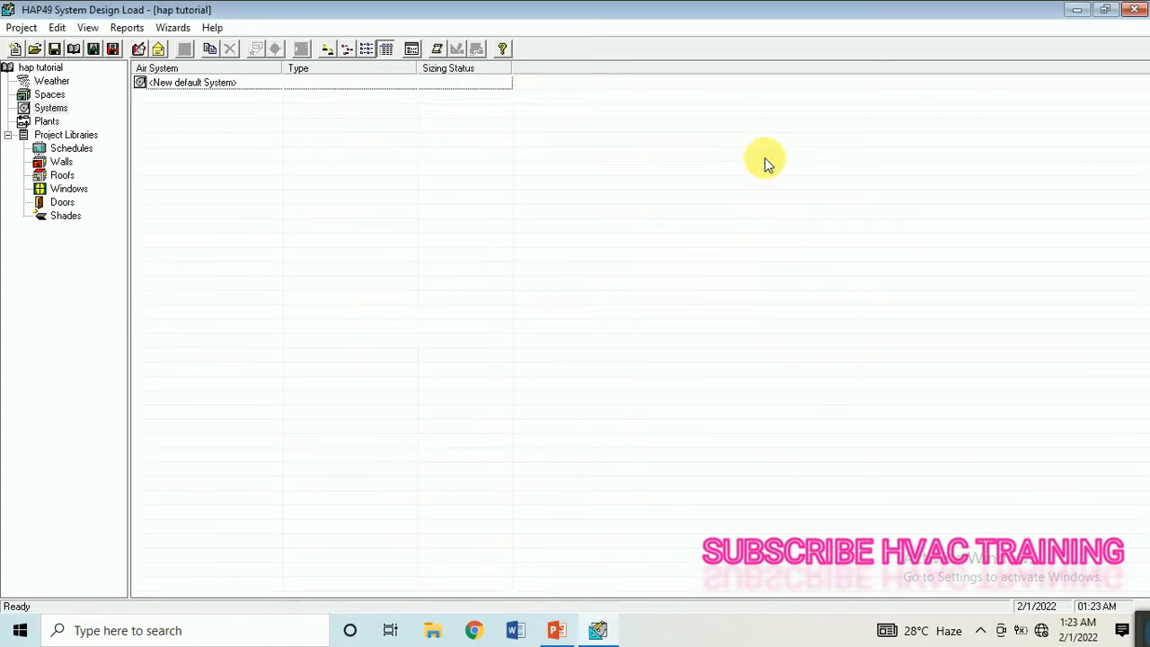
- Create a new air system from the default entry and name it AHU 1
double_click(188, 82)
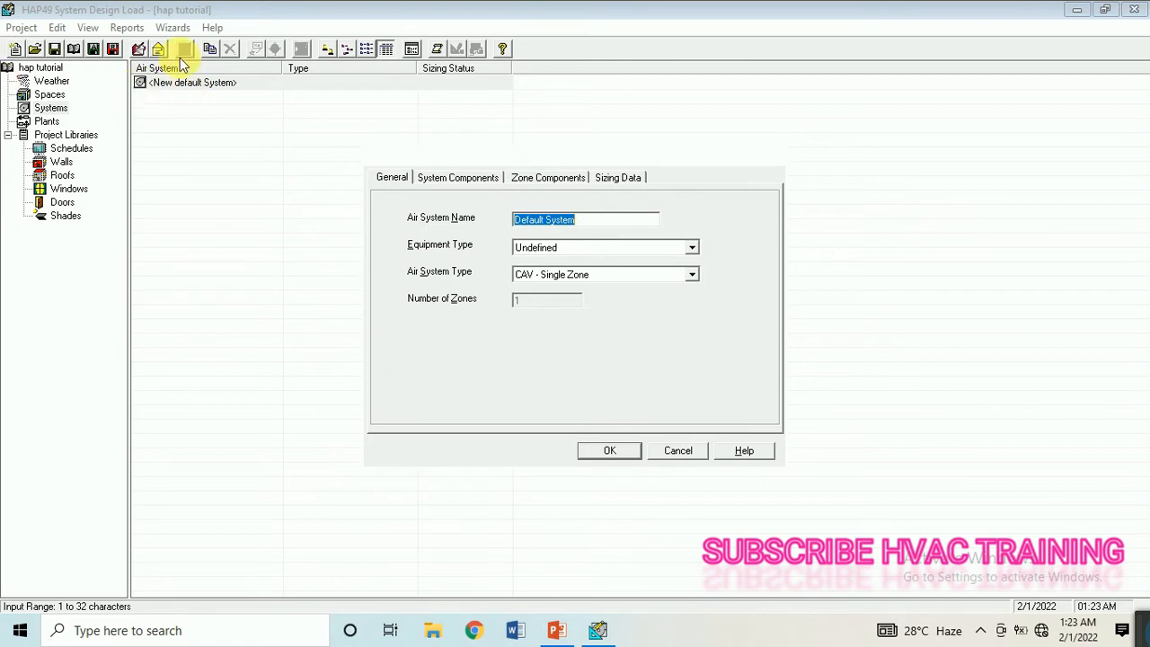
left_click(396, 178)
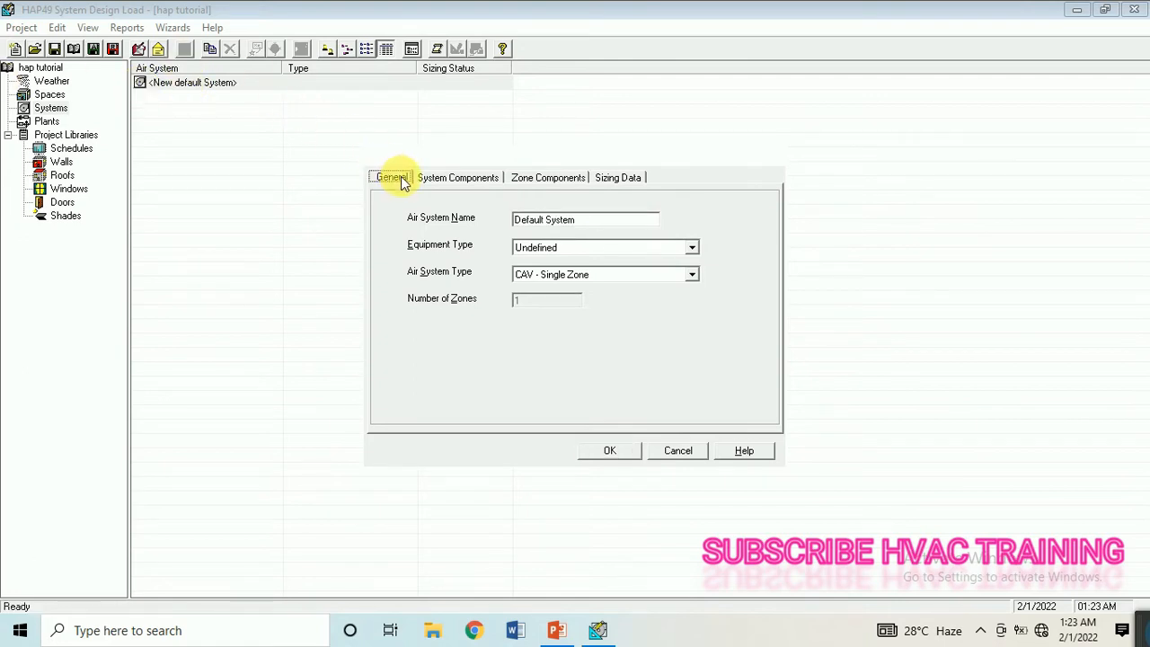
key("Tab")
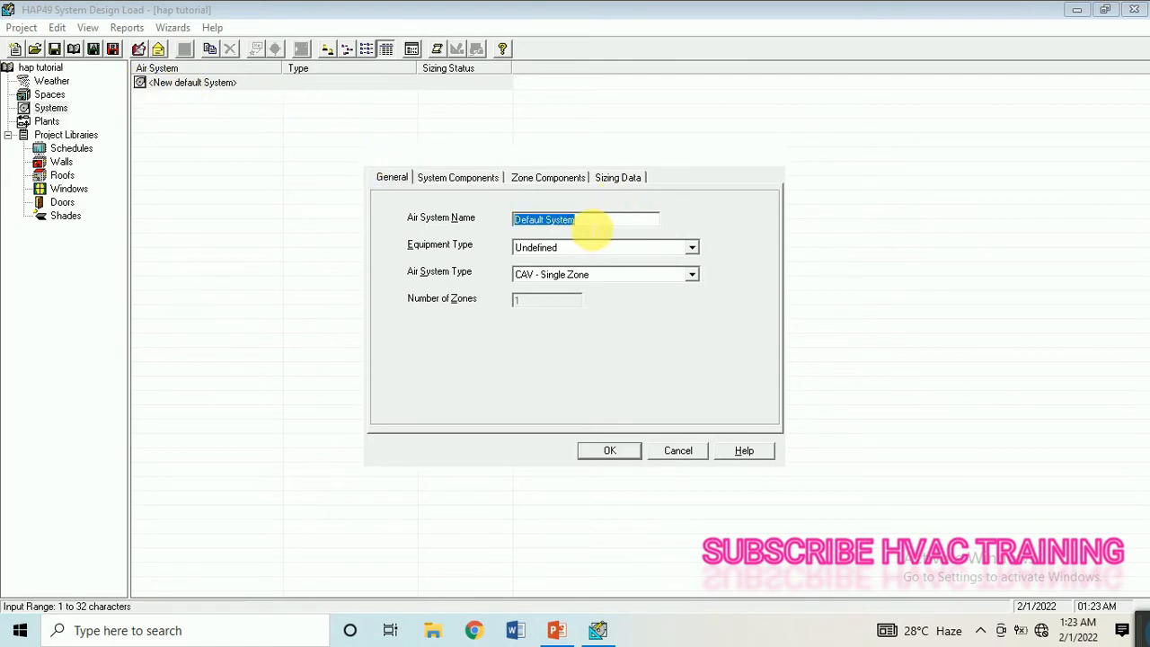
type("AH")
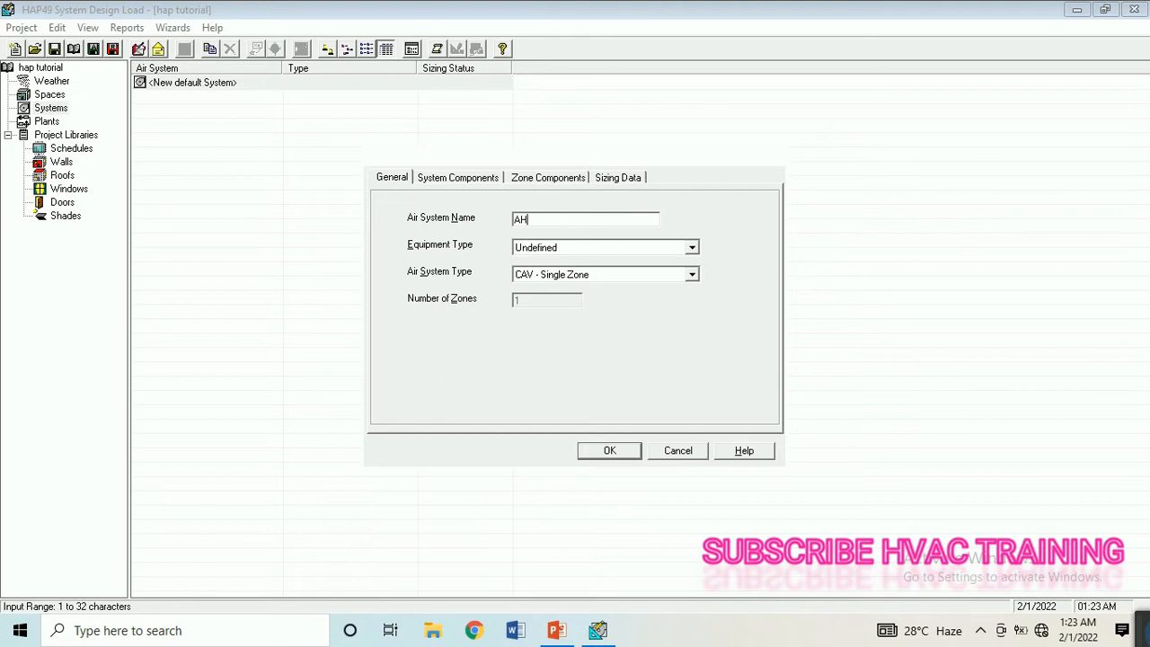
type("U 1")
- Set the equipment type to Chilled Water Air Handling Units and the air system type to CAV - Single Zone
left_click(607, 255)
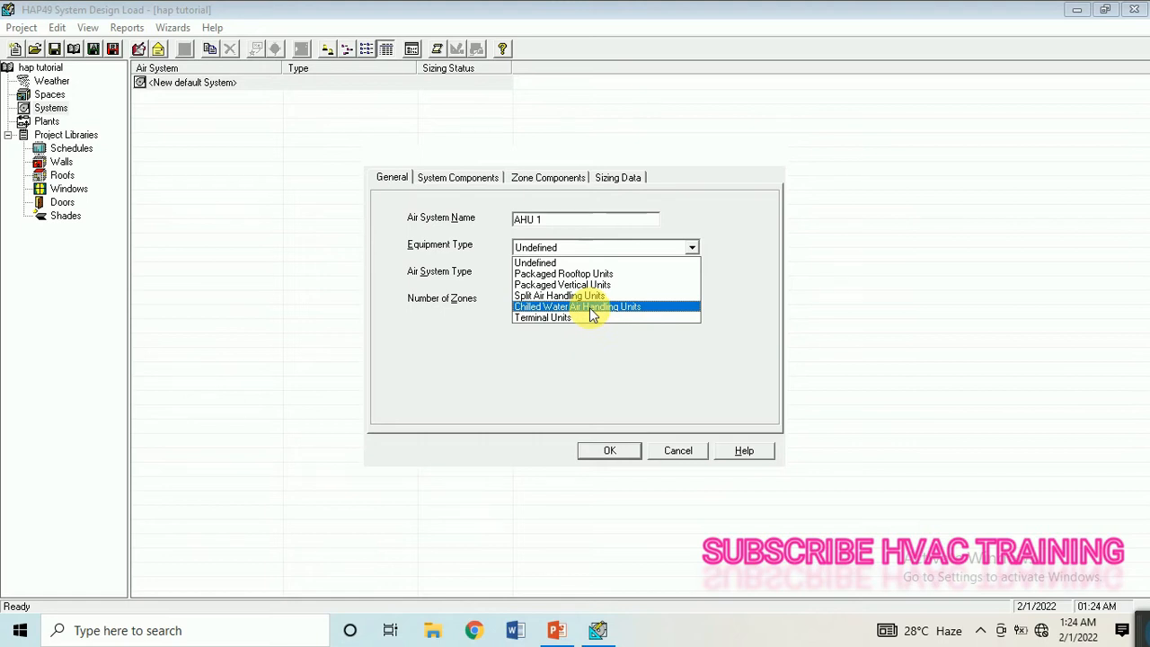
left_click(590, 308)
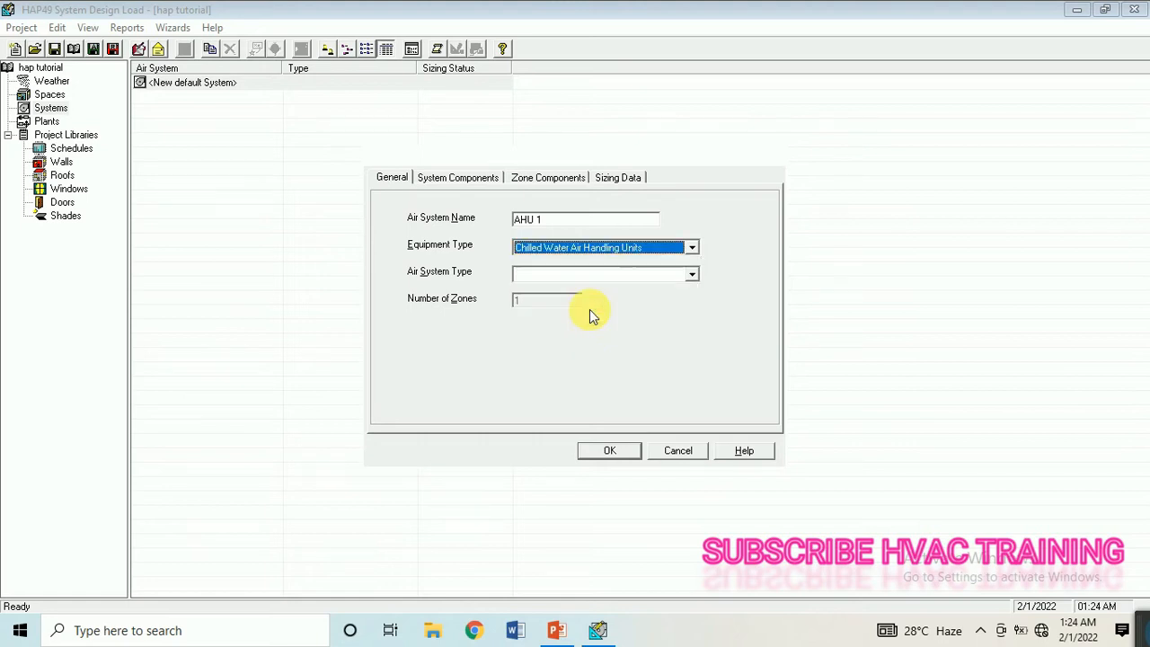
left_click(692, 275)
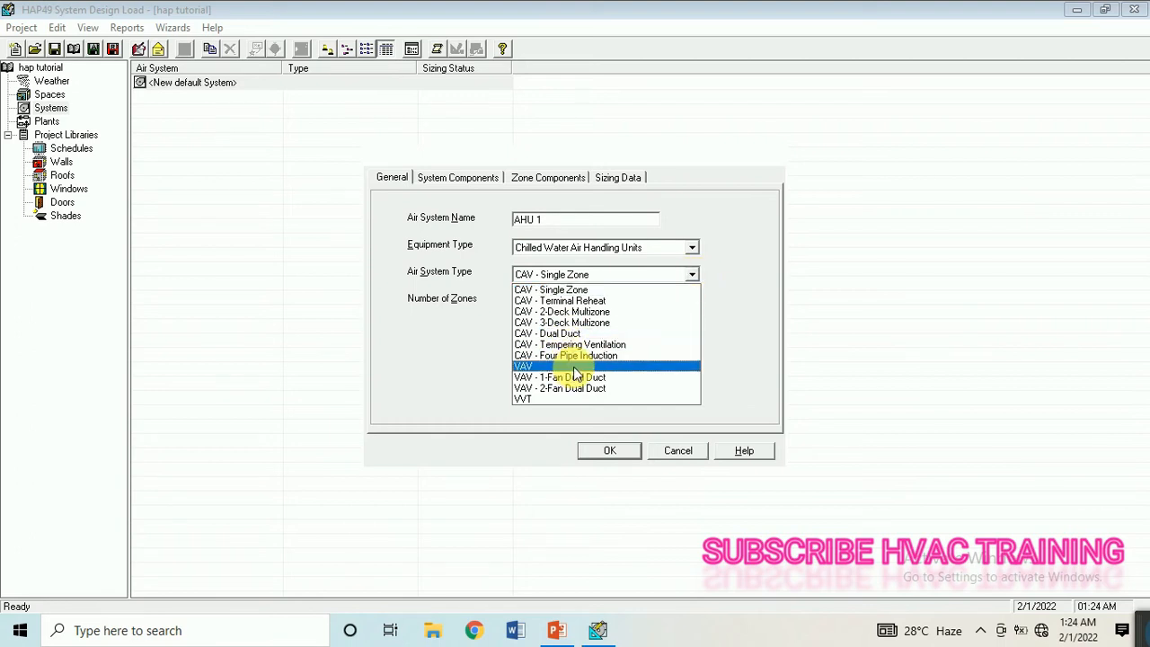
left_click(579, 290)
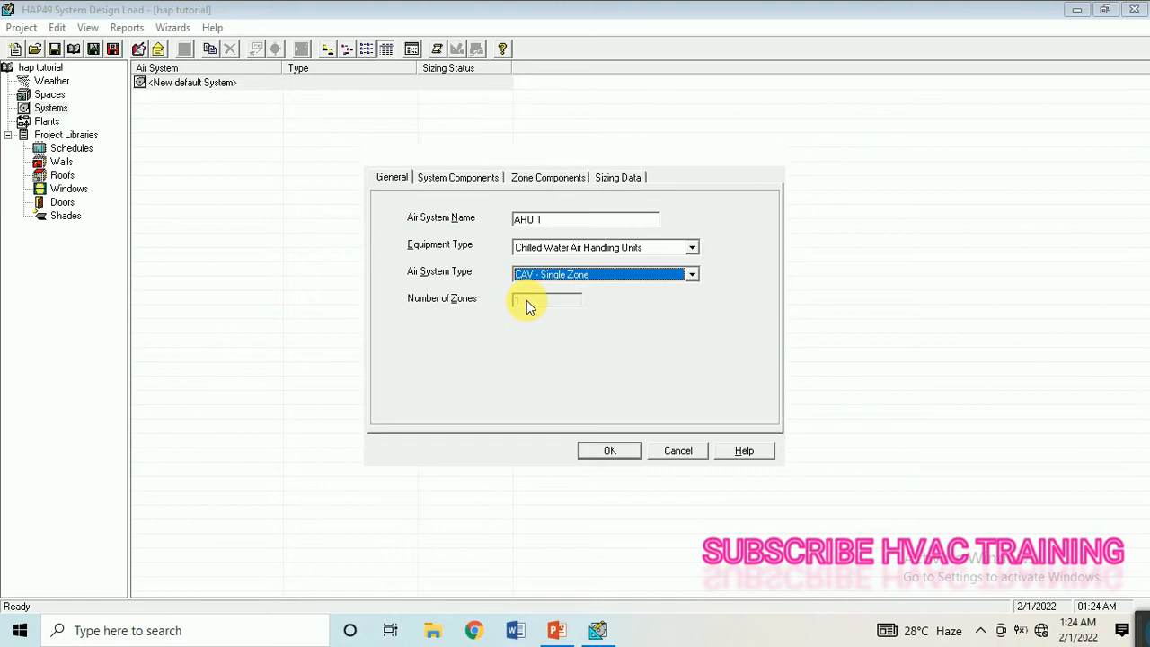
left_click(692, 275)
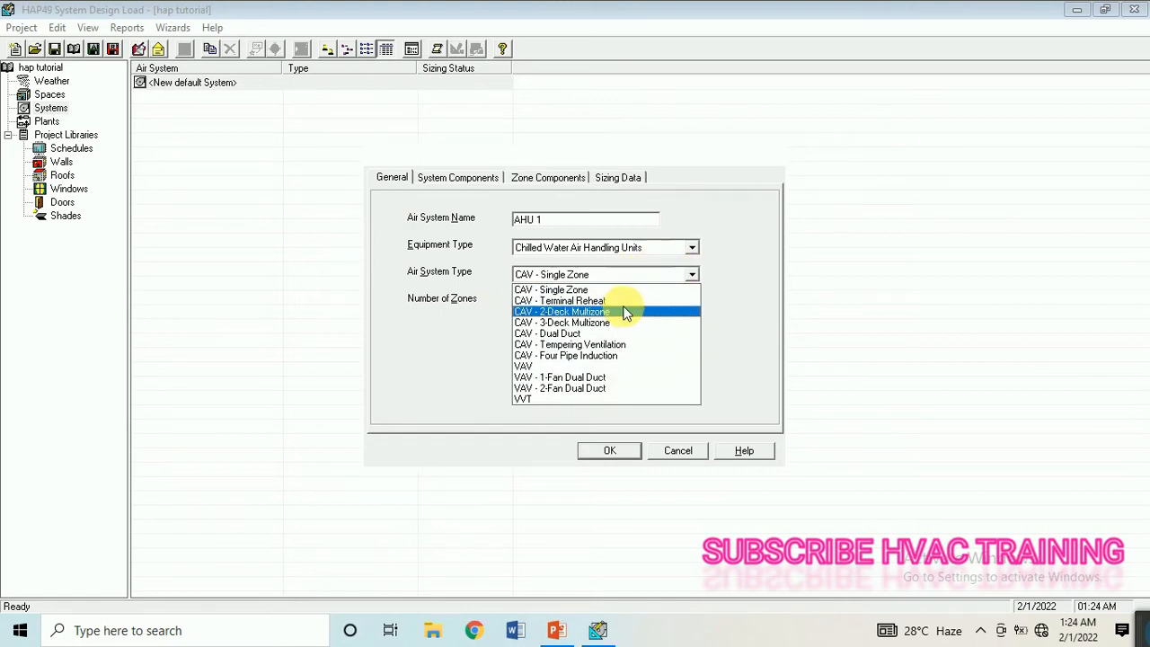
left_click(697, 274)
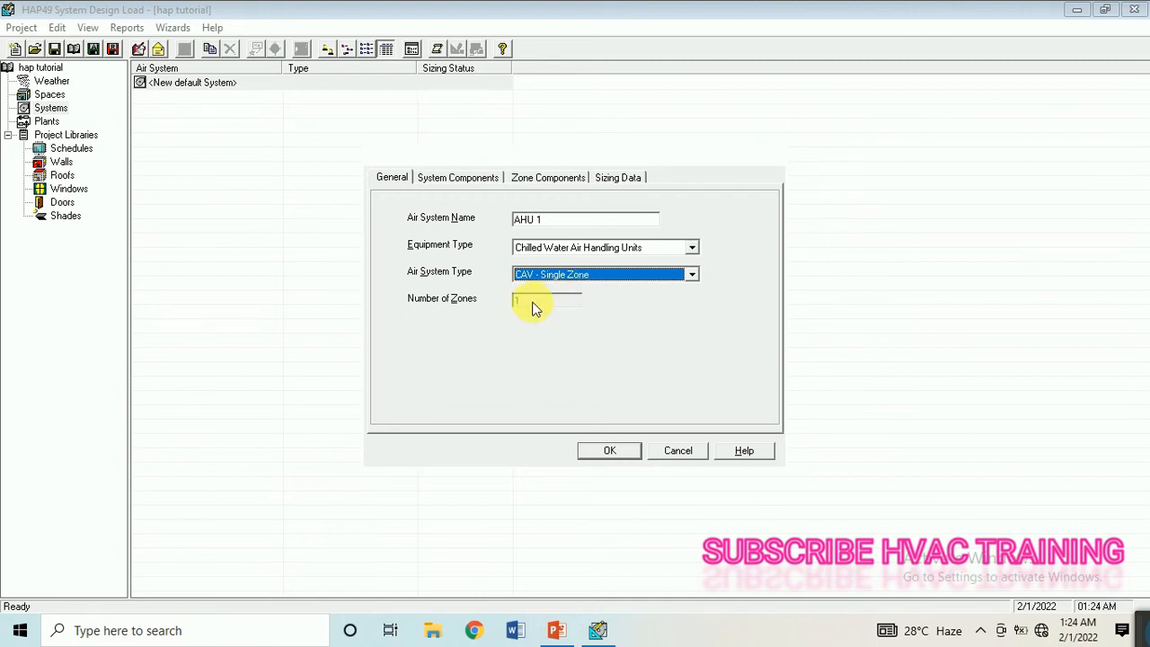
- Show the system components of AHU 1 and switch to PowerPoint to examine the air handling unit diagram on slide 8
left_click(454, 184)
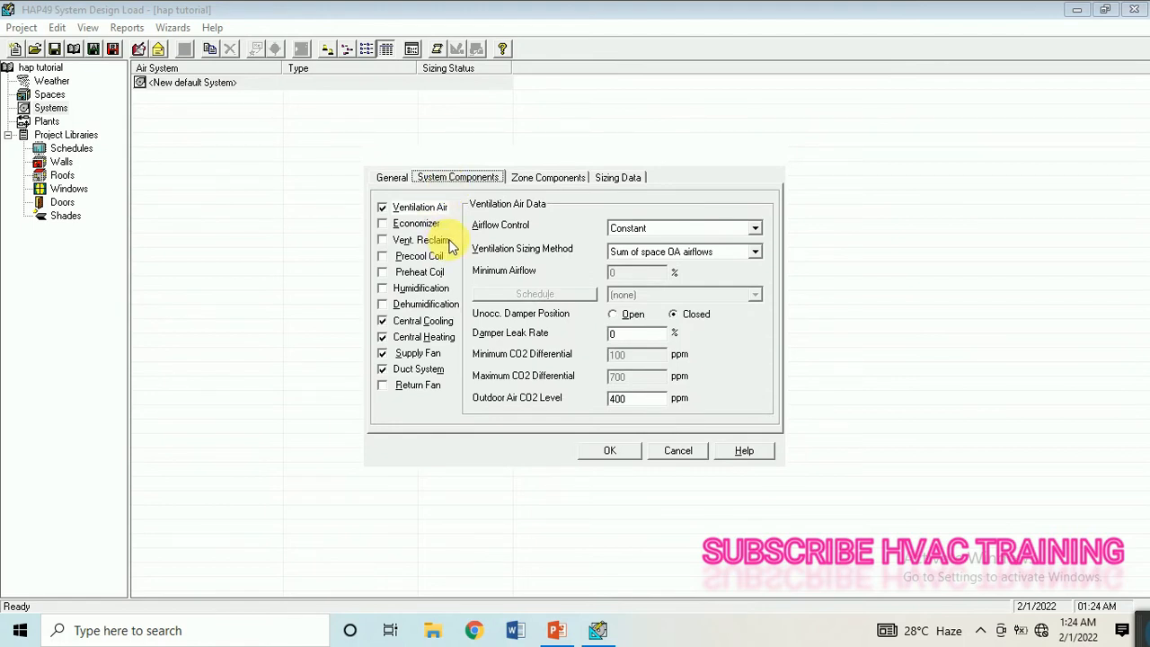
mouse_move(560, 635)
left_click(557, 632)
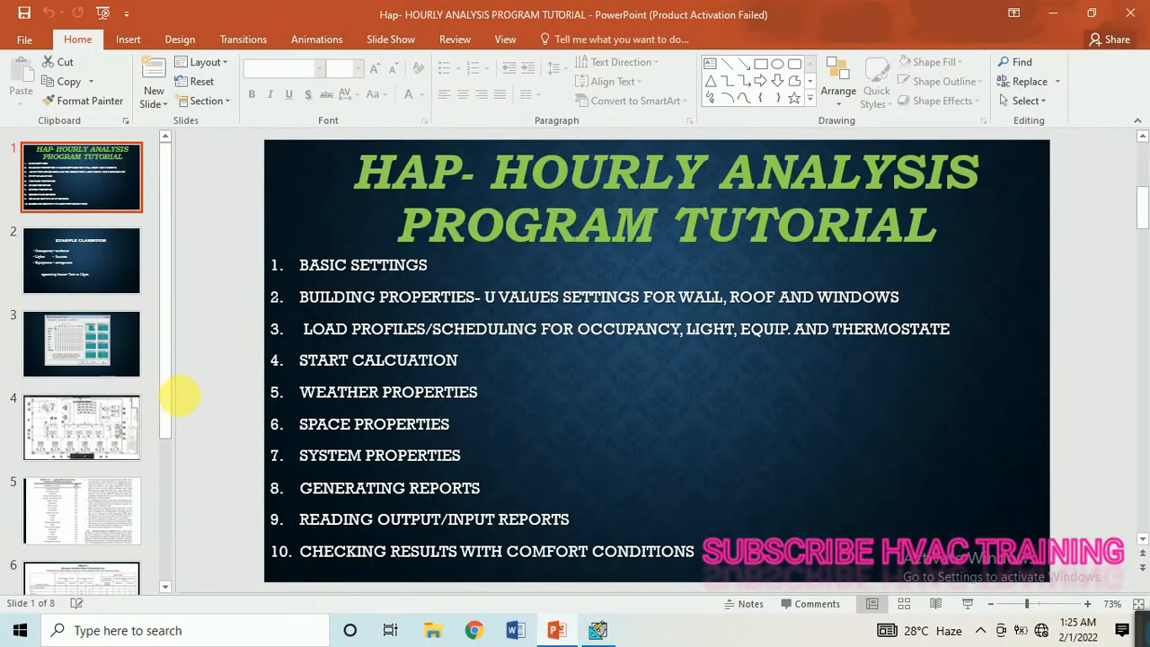
scroll(80, 551, "down", 3)
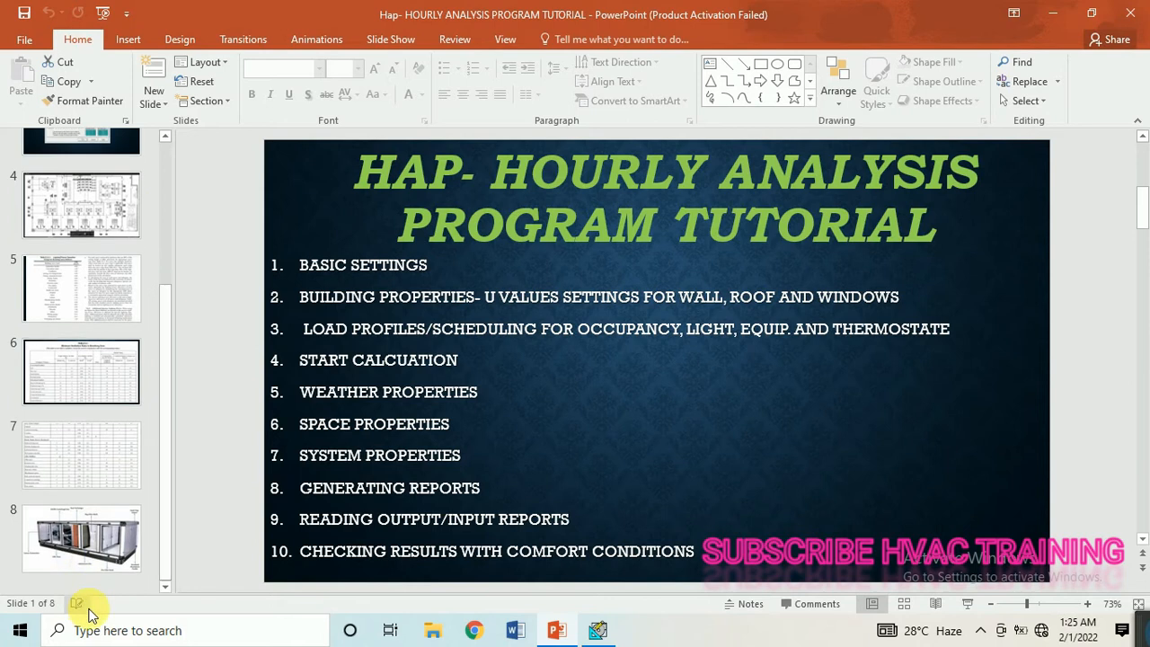
left_click(88, 543)
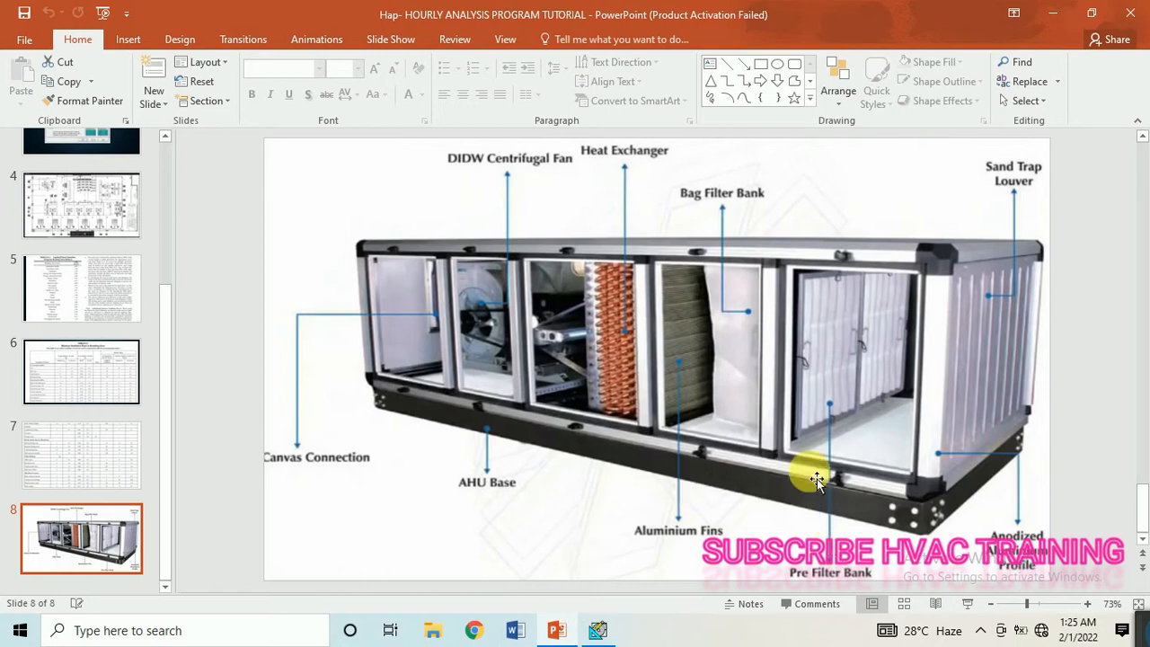
- Switch back to HAP and exclude Central Heating from the system components of AHU 1
left_click(599, 632)
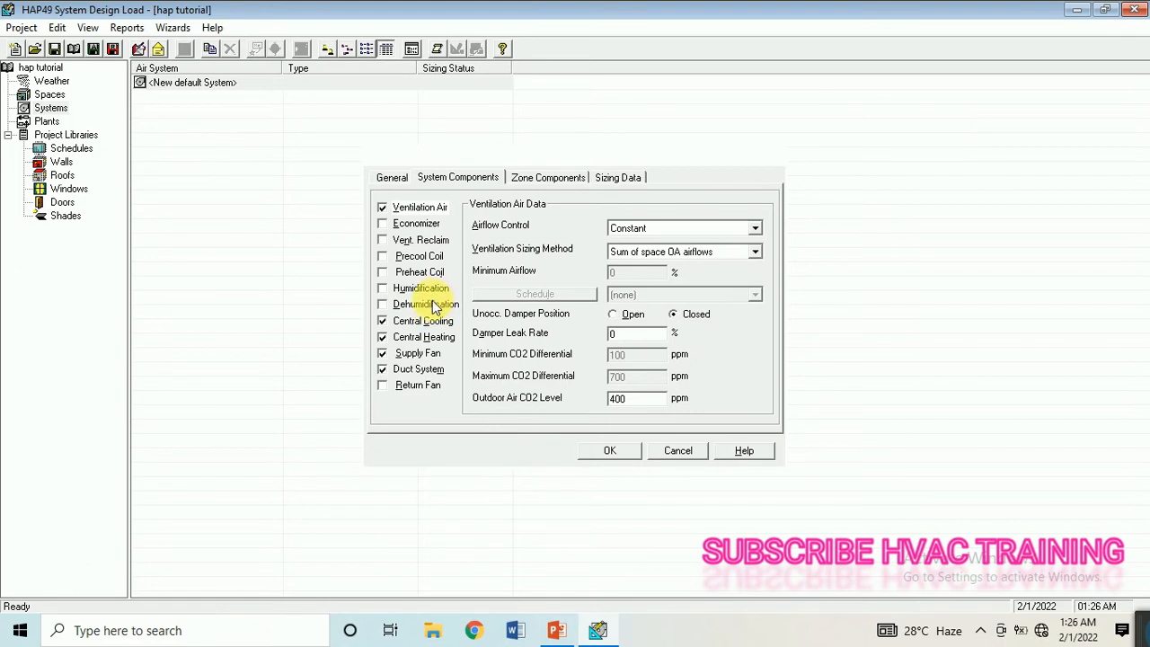
left_click(382, 339)
left_click(383, 353)
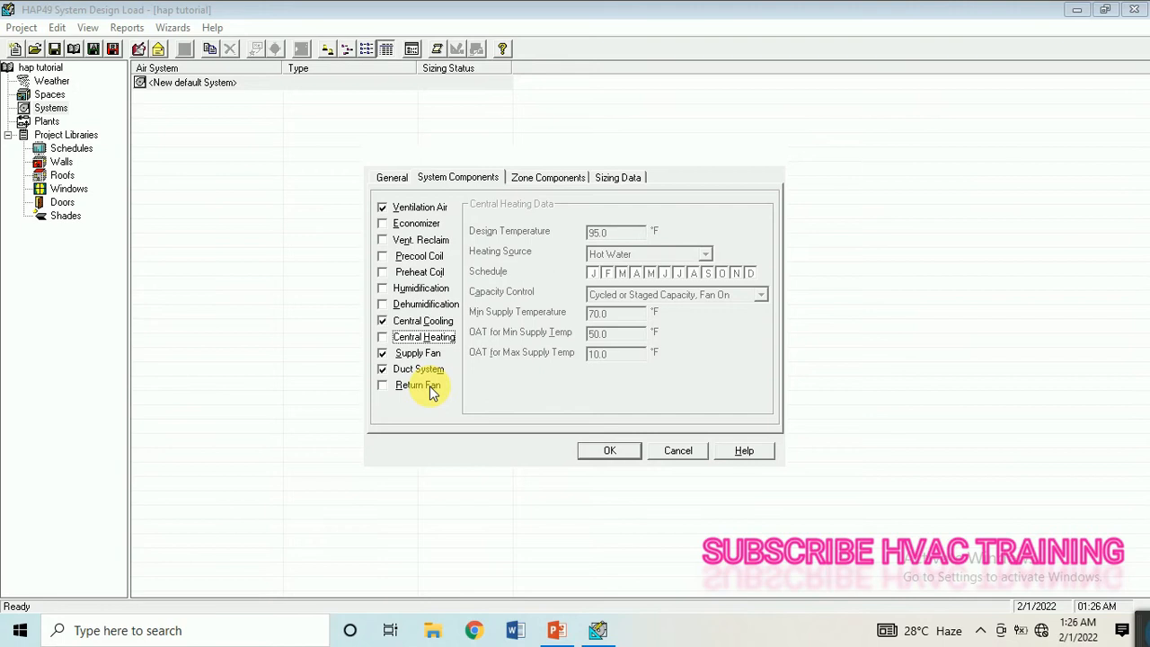
- Review the airflow control options in the ventilation air data, keeping Constant
left_click(427, 209)
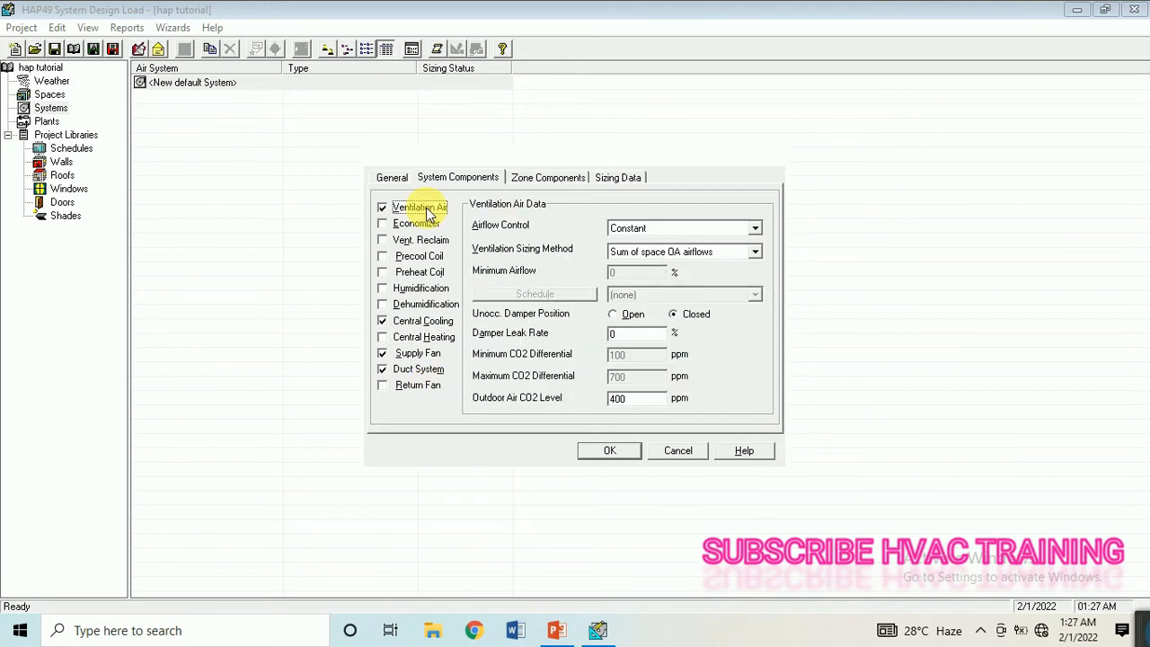
left_click(755, 230)
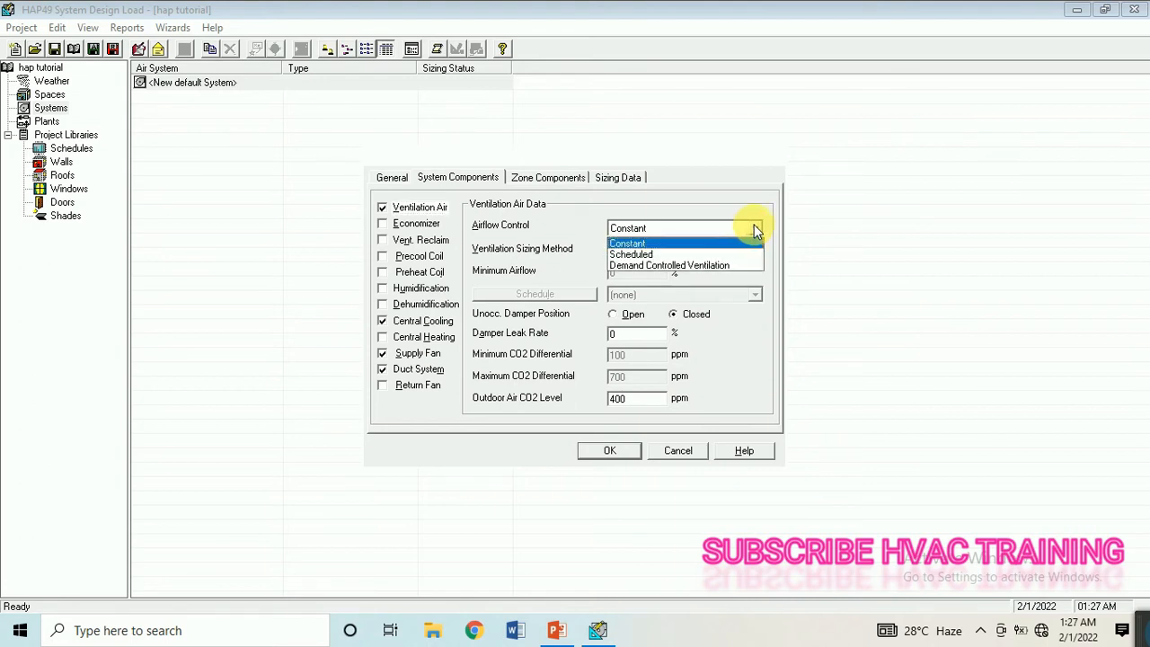
left_click(755, 230)
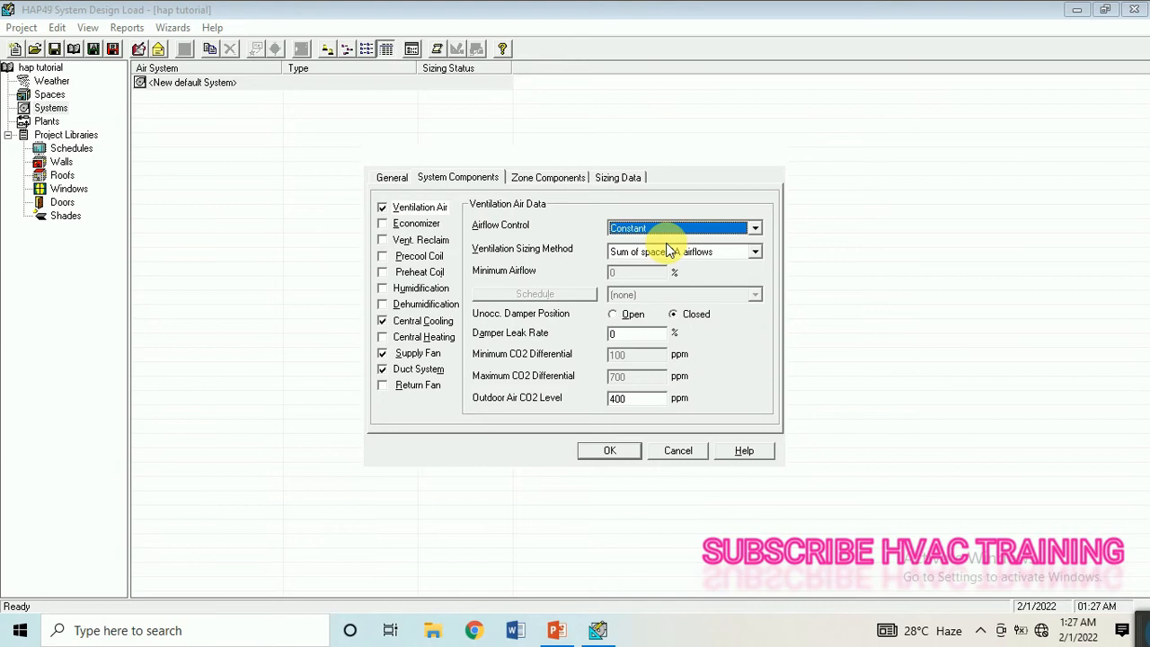
- Size the central cooling by Supply Temp. and set the supply temperature to 55.0 °F
left_click(415, 322)
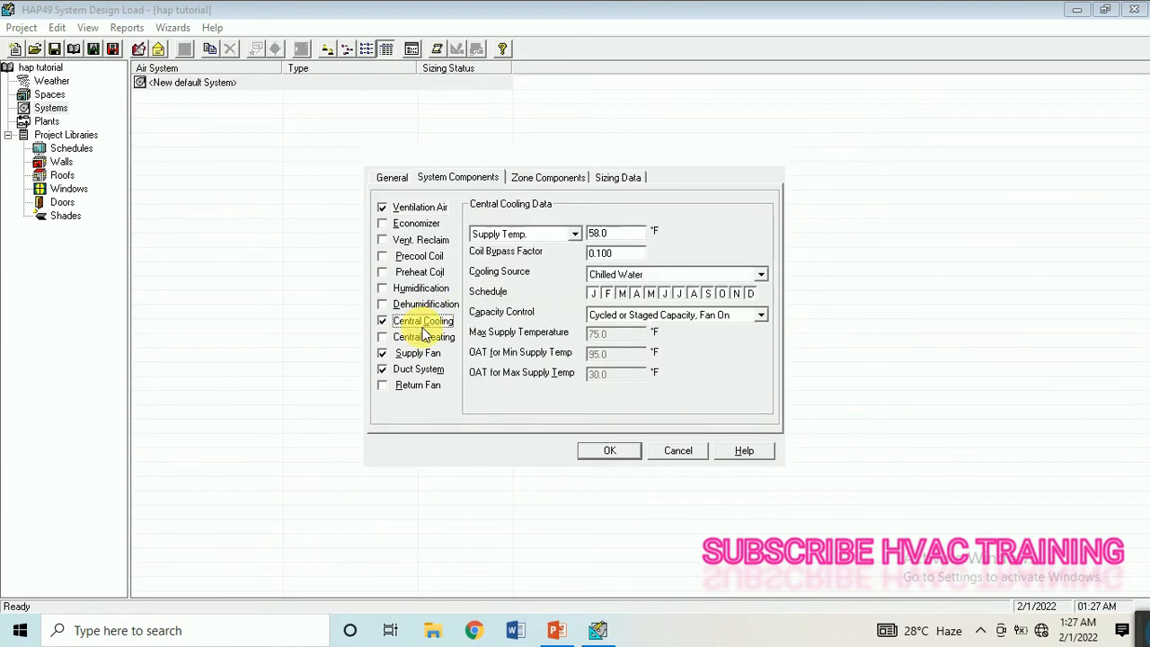
left_click(575, 235)
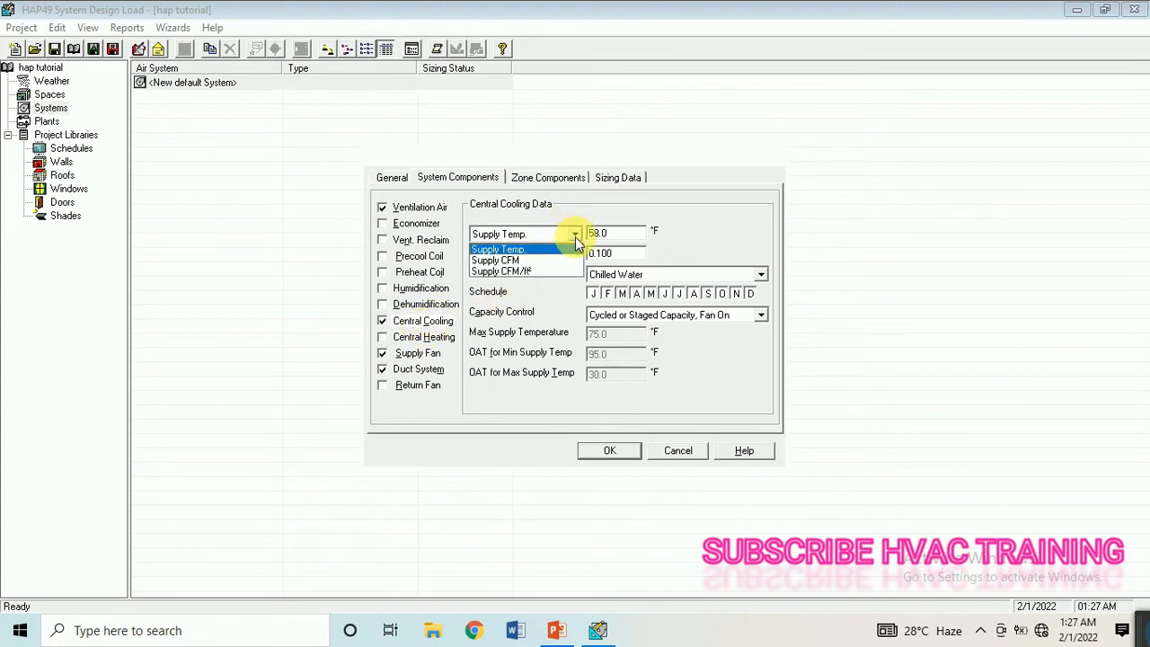
left_click(528, 255)
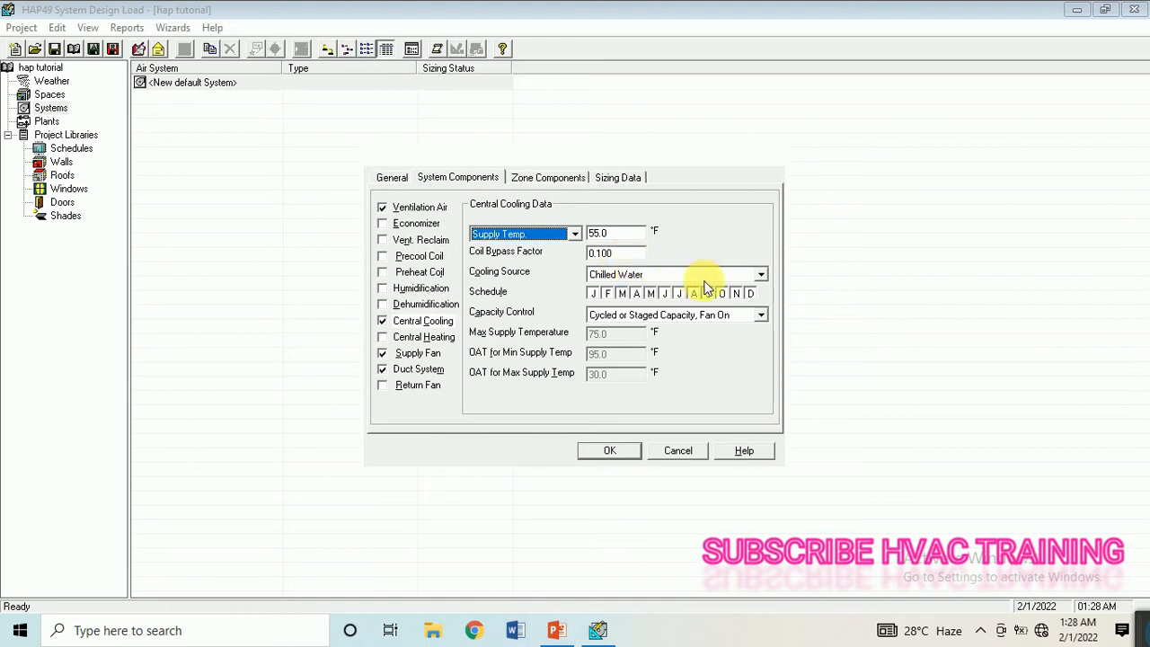
- Choose Chilled Water as the cooling source and Cycled or Staged Capacity, Fan On as the capacity control
left_click(761, 276)
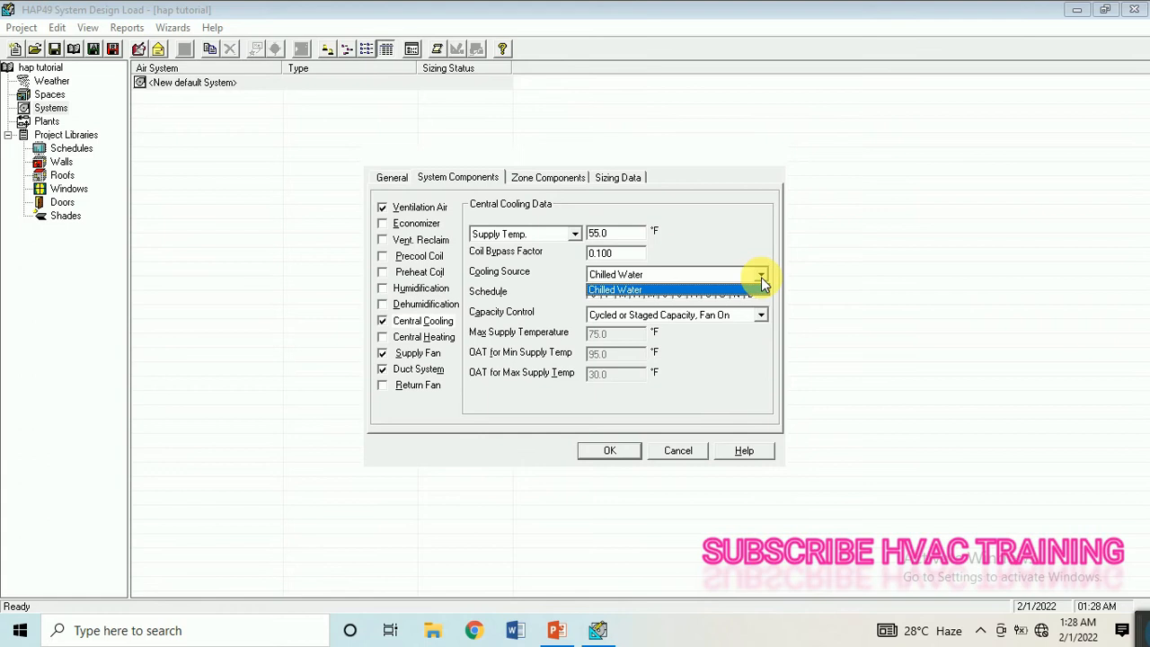
left_click(720, 291)
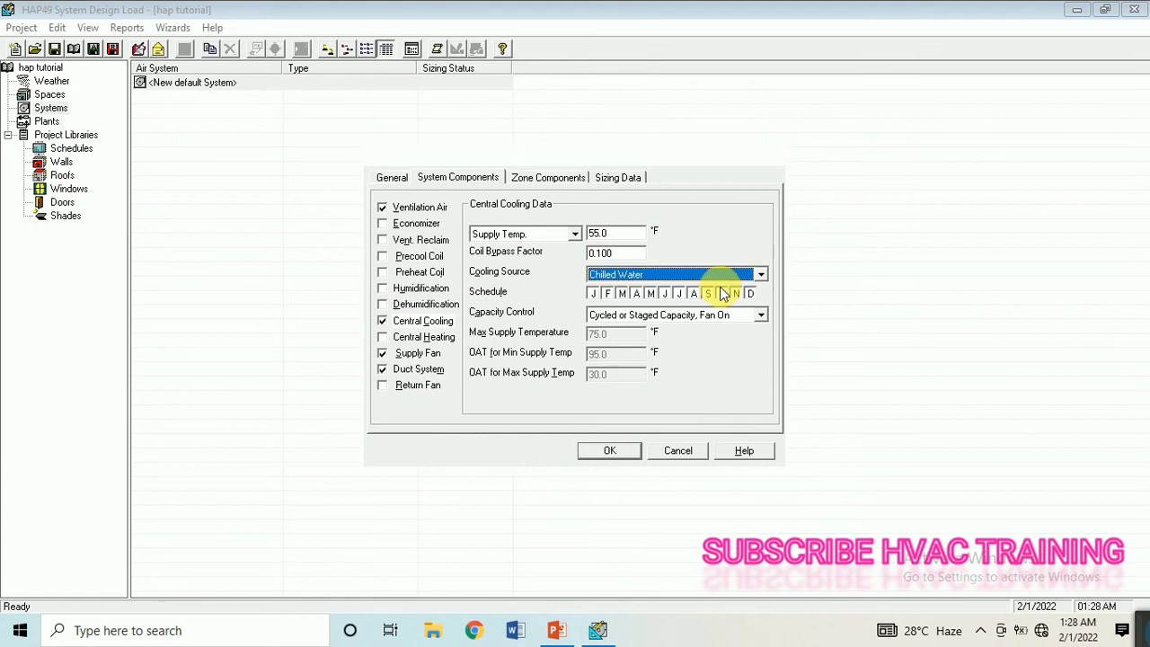
left_click(759, 317)
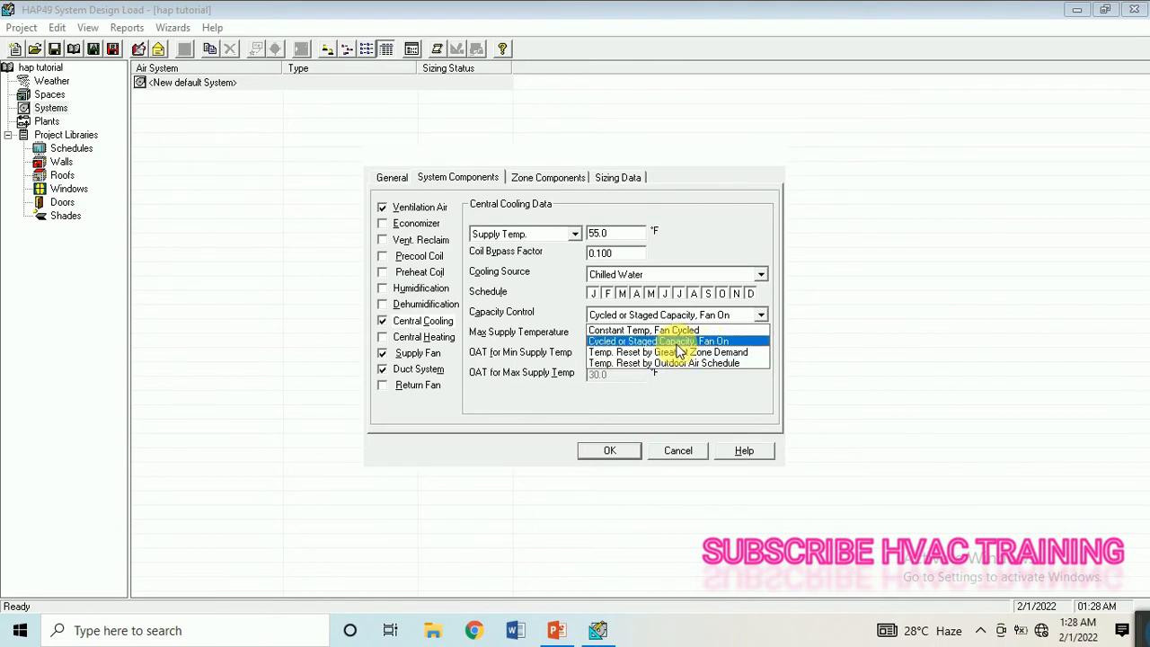
left_click(675, 342)
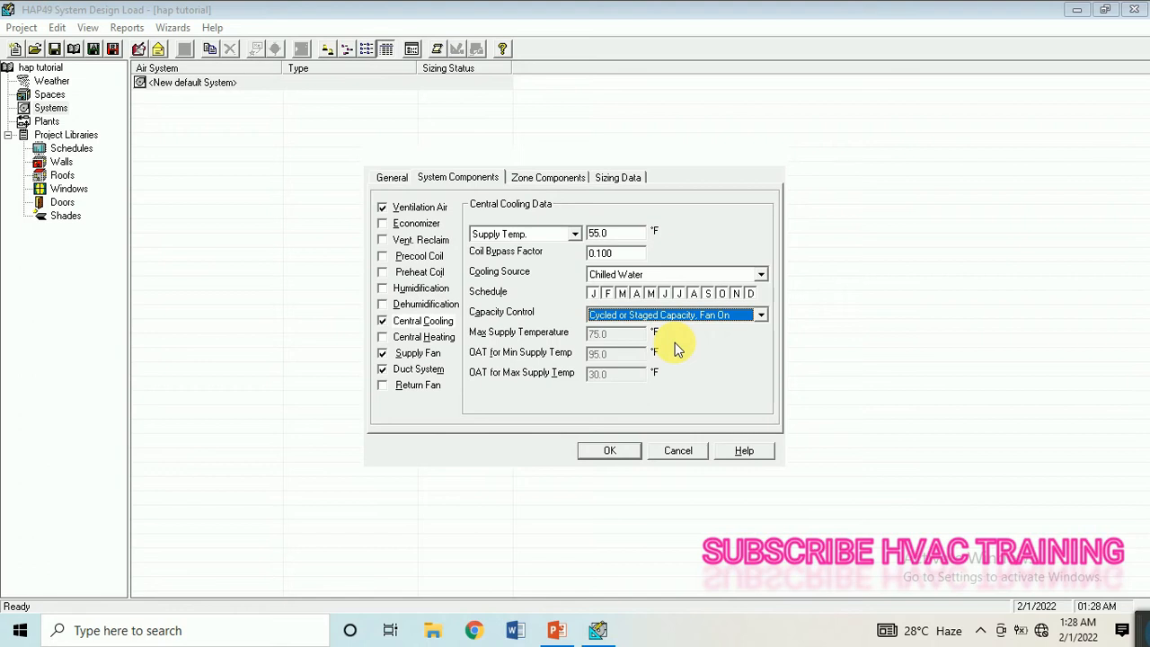
- Choose Forward Curved as the fan type of the supply fan
left_click(424, 358)
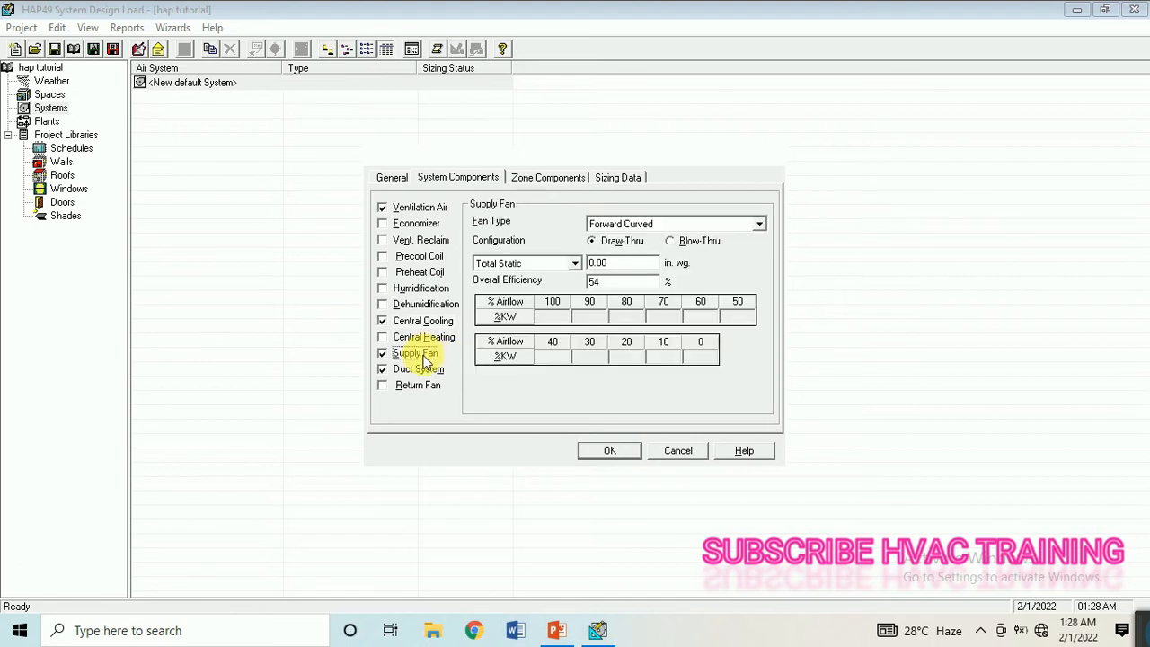
left_click(760, 224)
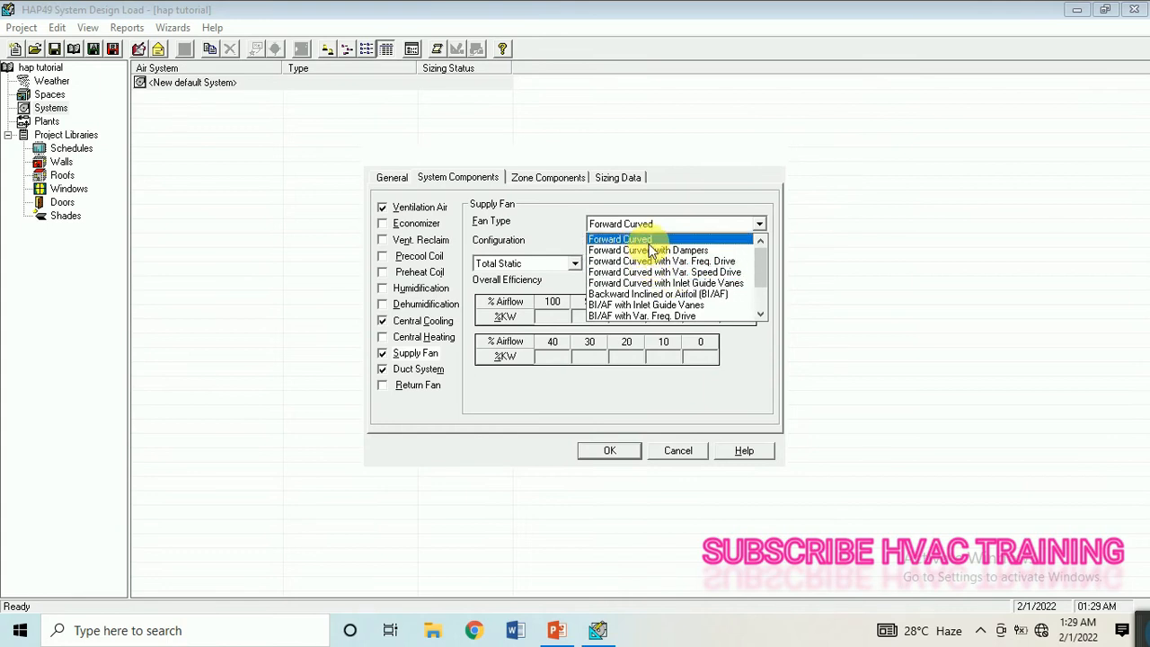
left_click(646, 241)
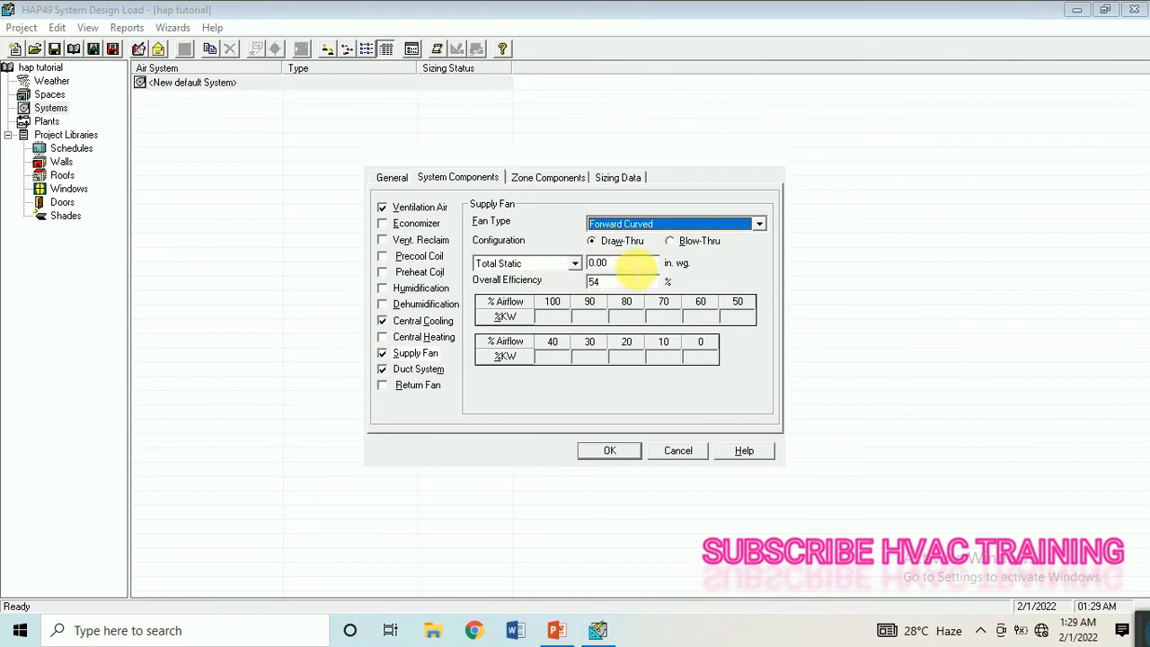
left_click(637, 262)
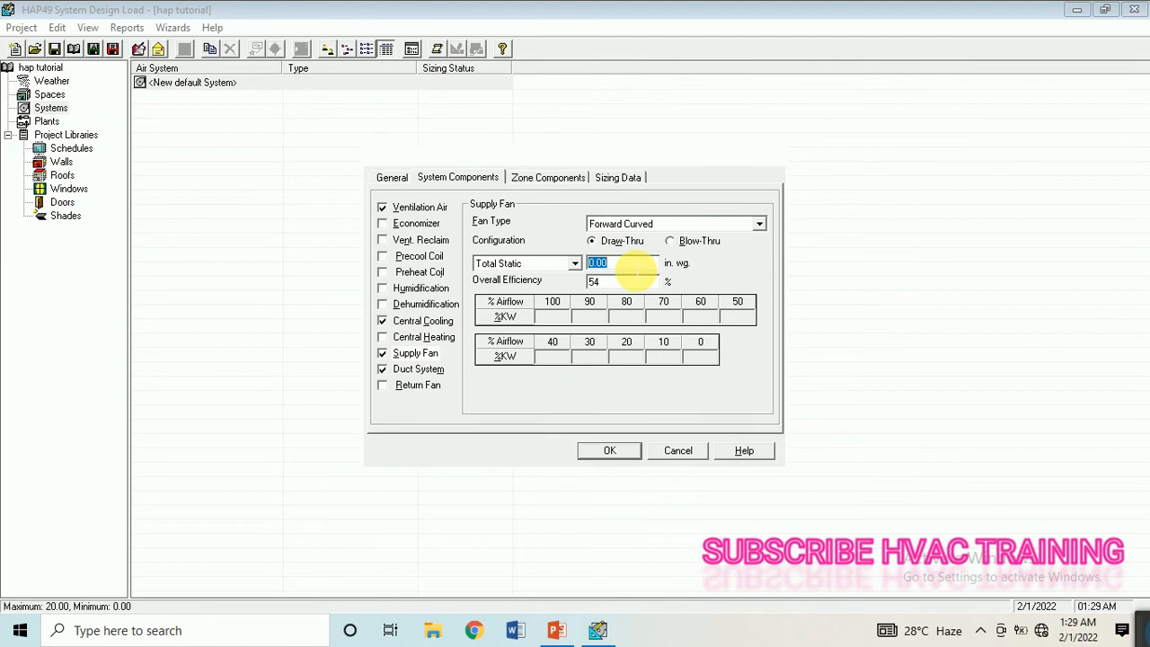
type("1")
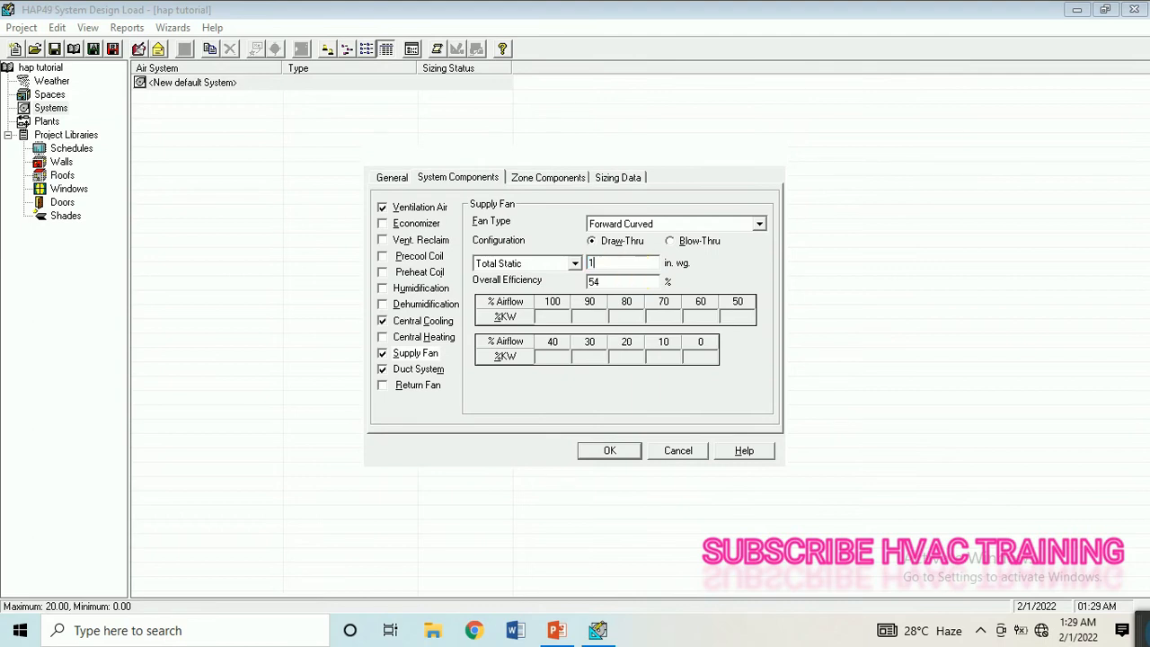
type("2")
key("BackSpace")
key("BackSpace")
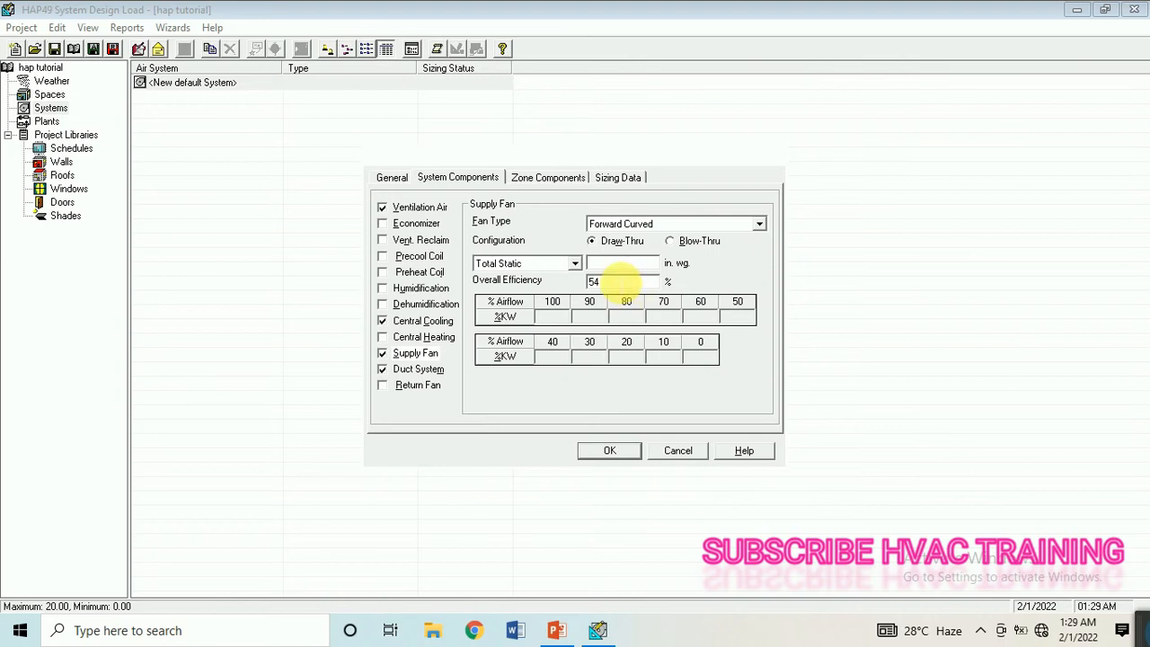
left_click(617, 284)
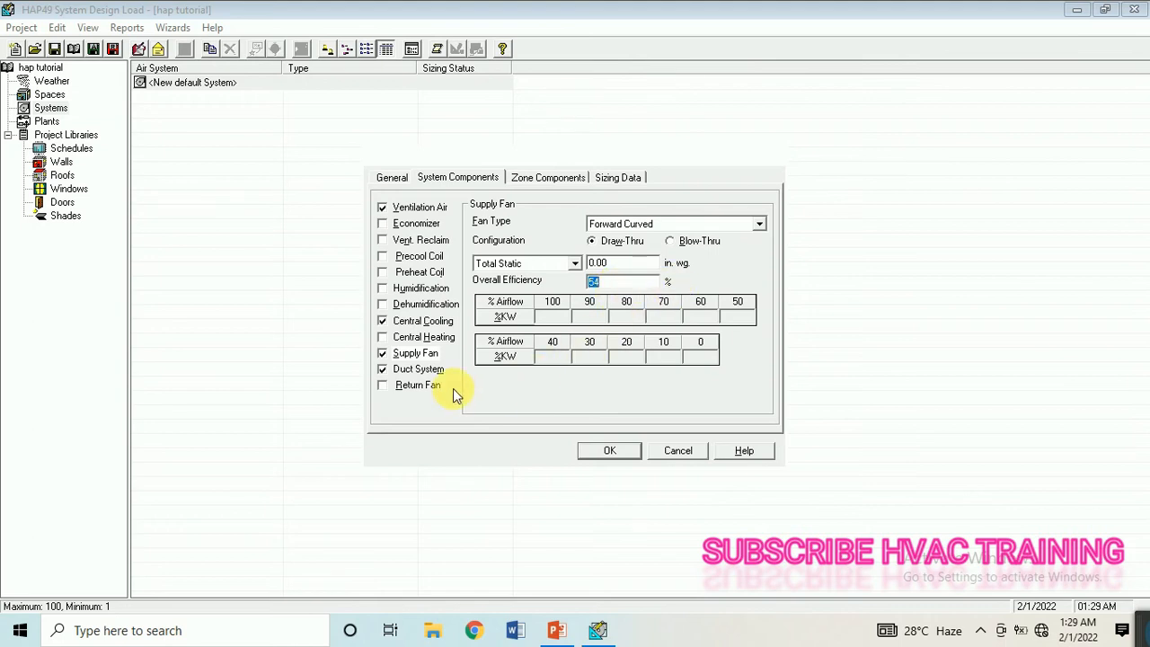
- Open the duct system data of AHU 1
left_click(416, 368)
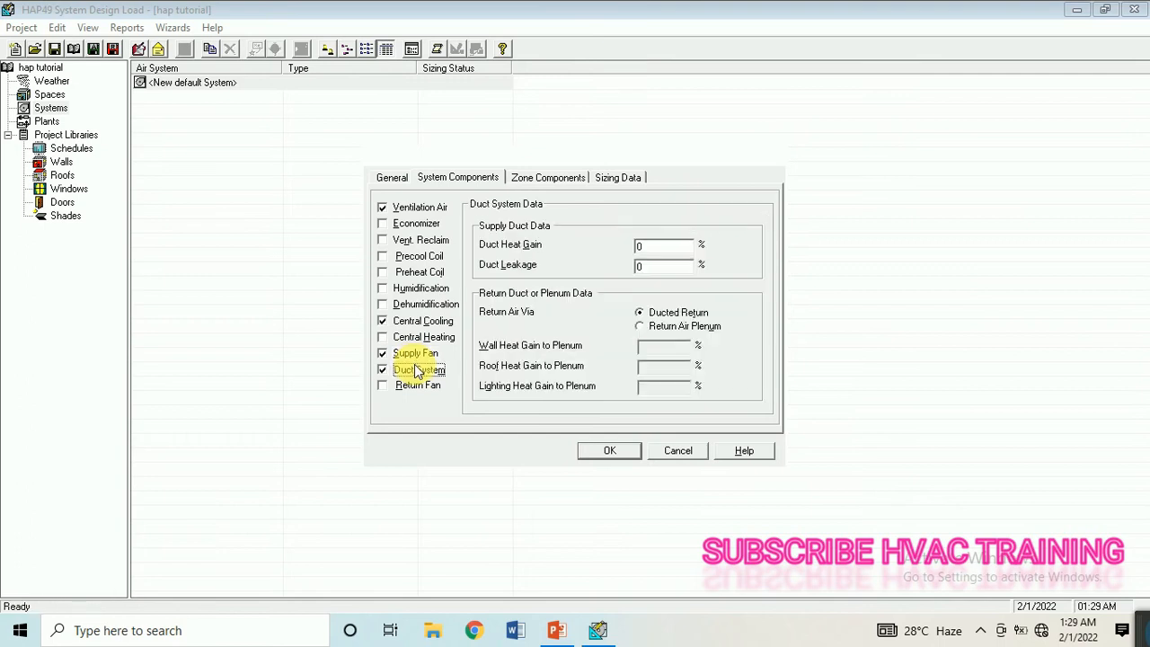